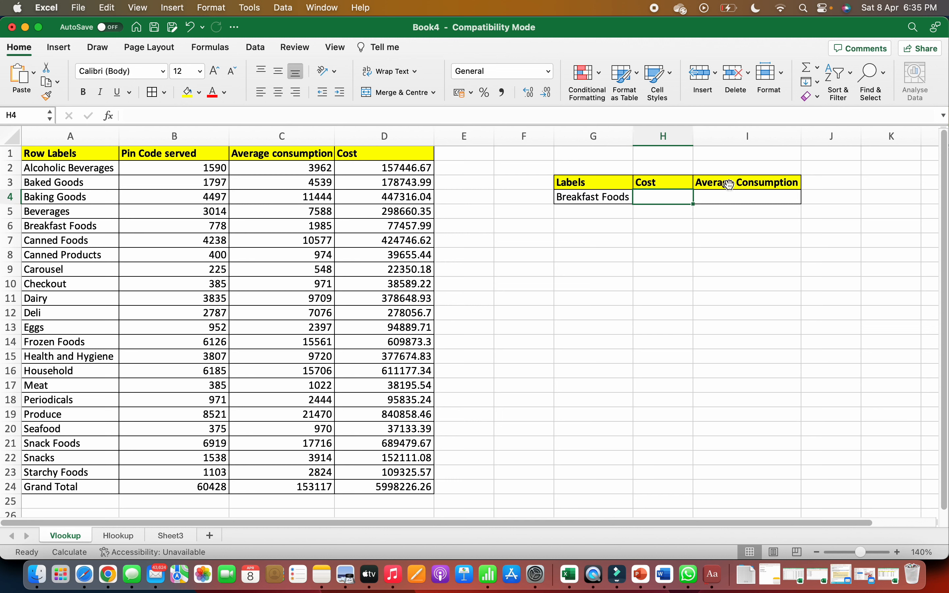
Step: Start a VLOOKUP formula in the Cost cell H4 with G4 as the lookup value
type("=")
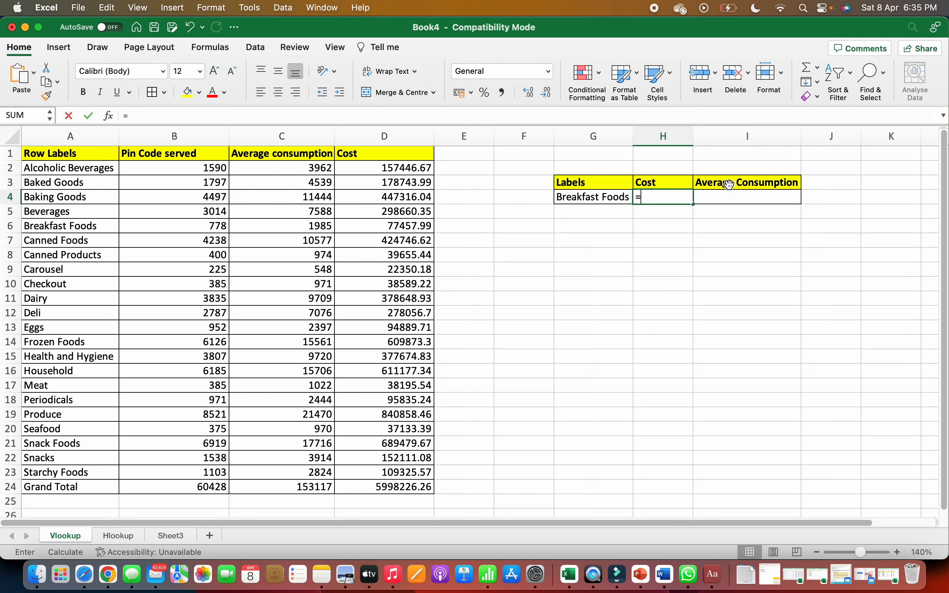
type("vl")
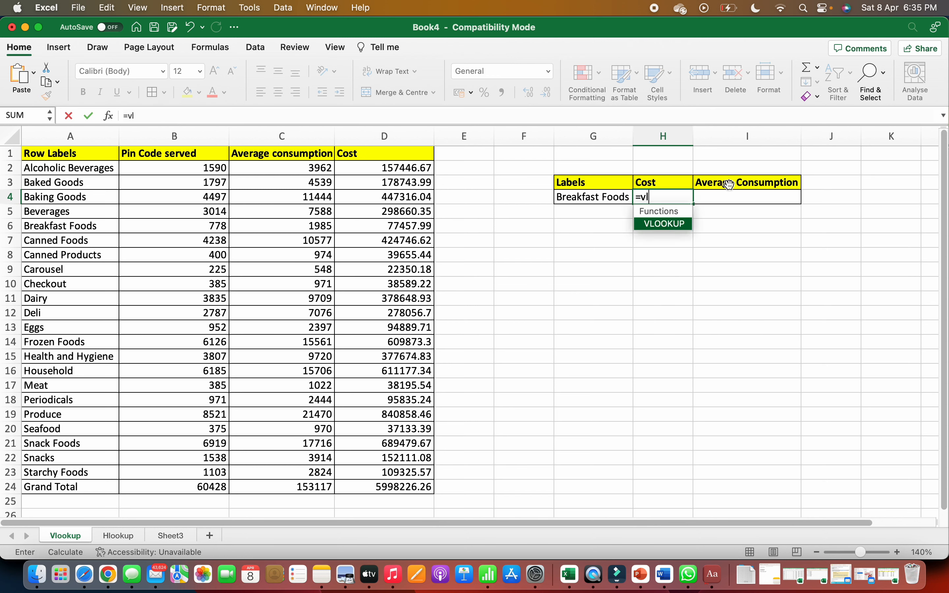
type("ookup(")
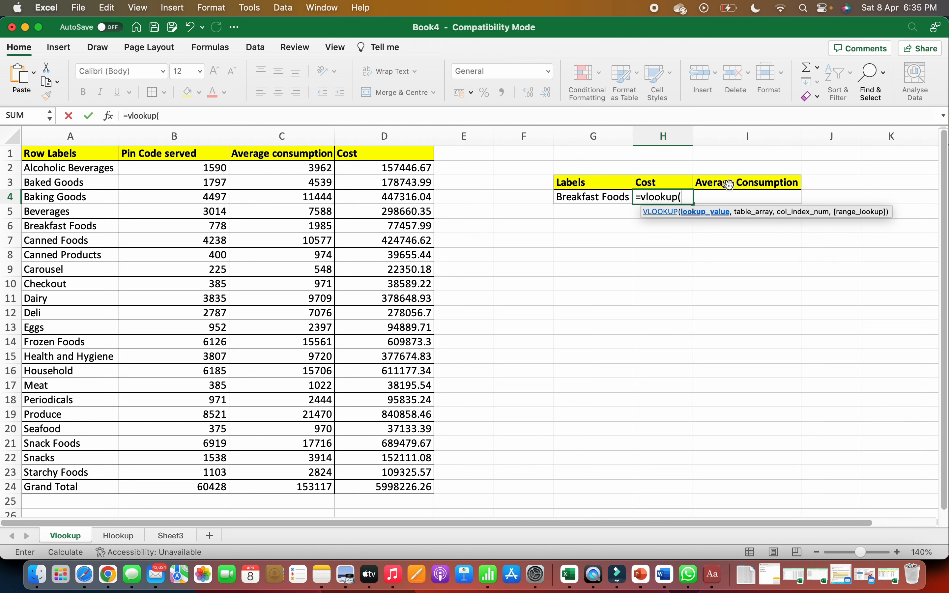
key("Left")
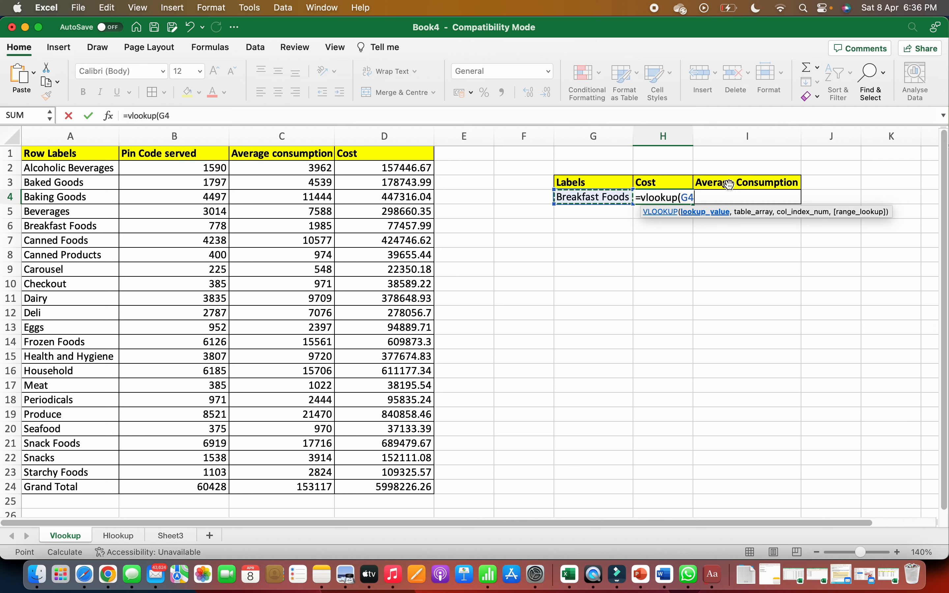
type(",")
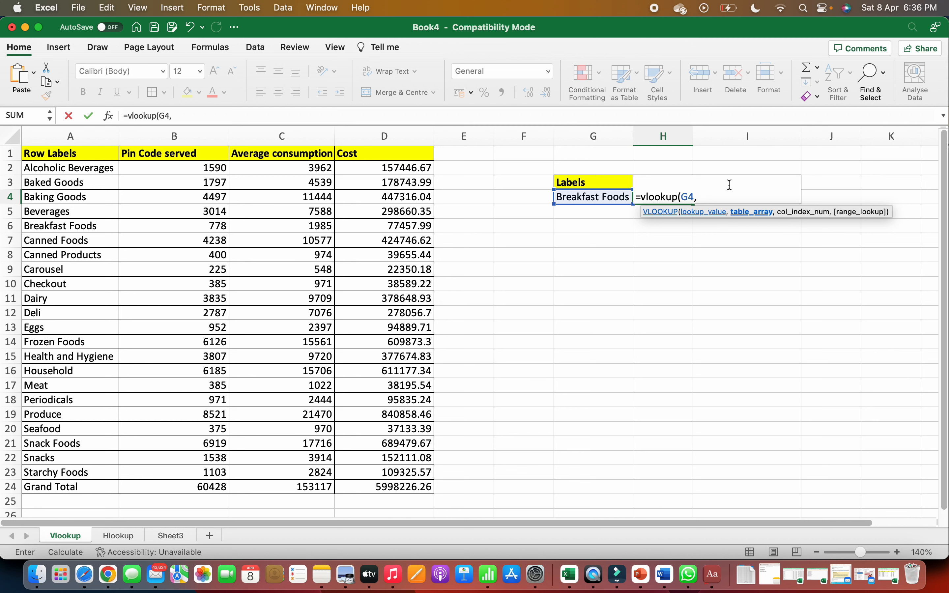
Step: Set the Cost formula's table array to A2:D24, covering the whole data table below its headers
key("Left")
key("super+Left")
key("super+Left")
key("Up")
key("Up")
key("shift+Right")
key("shift+Right")
key("shift+Right")
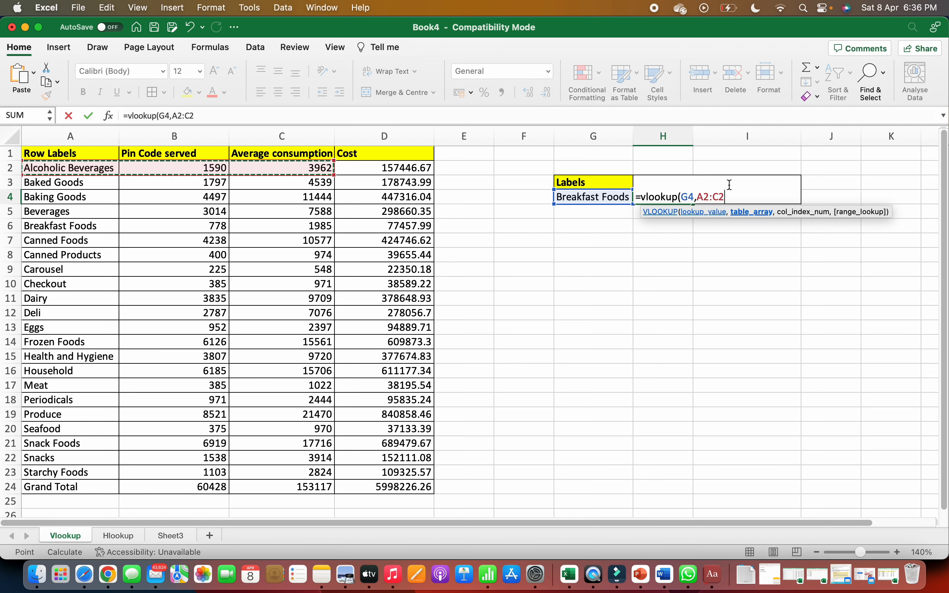
key("shift+super+Down")
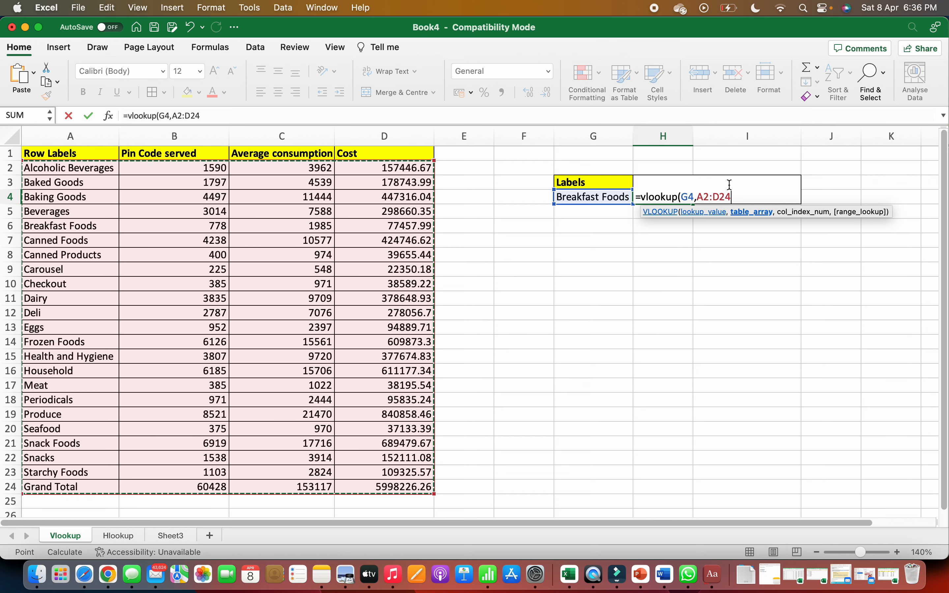
type(",")
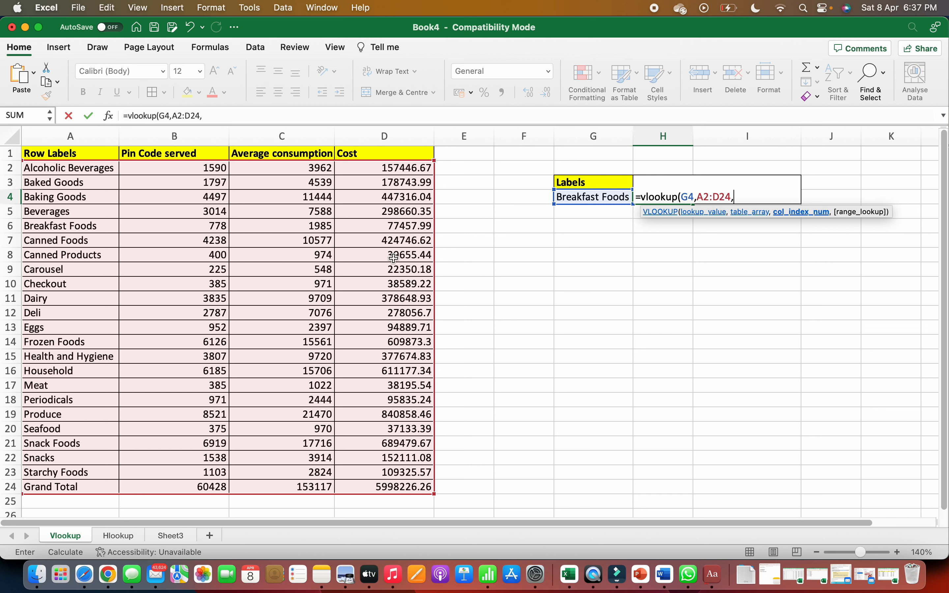
Step: Complete the Cost formula with column index 4 and the exact-match option FALSE
type("4,")
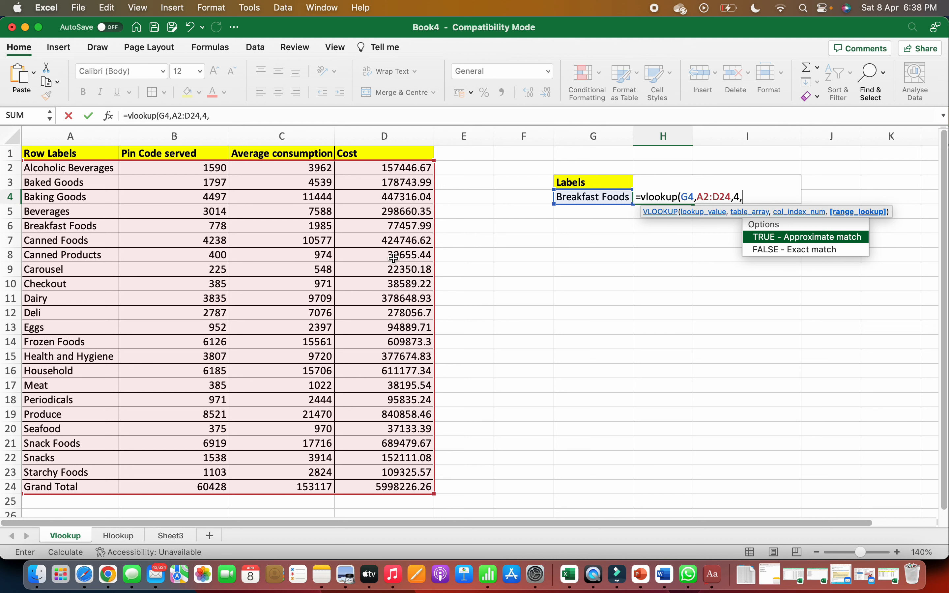
key("Down")
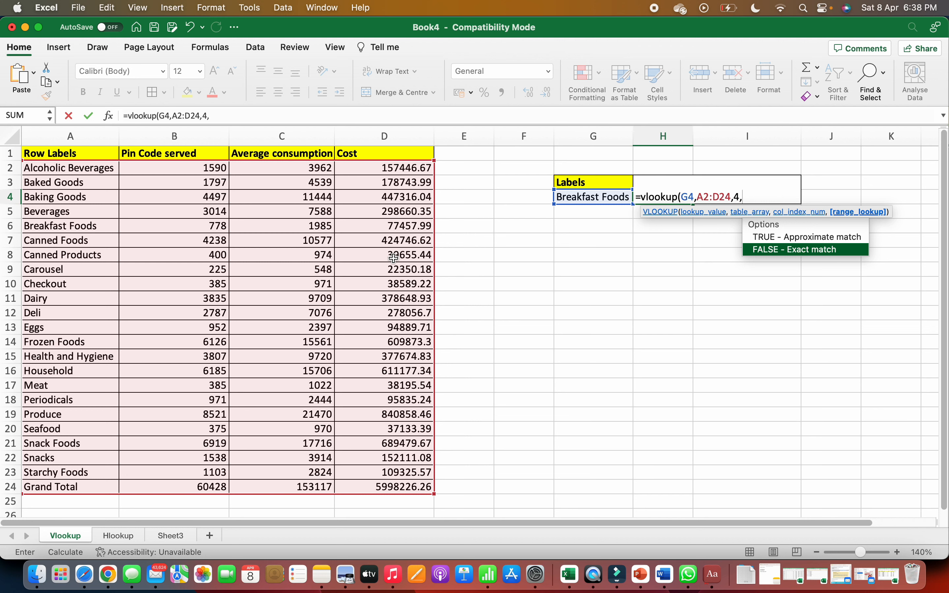
key("Tab")
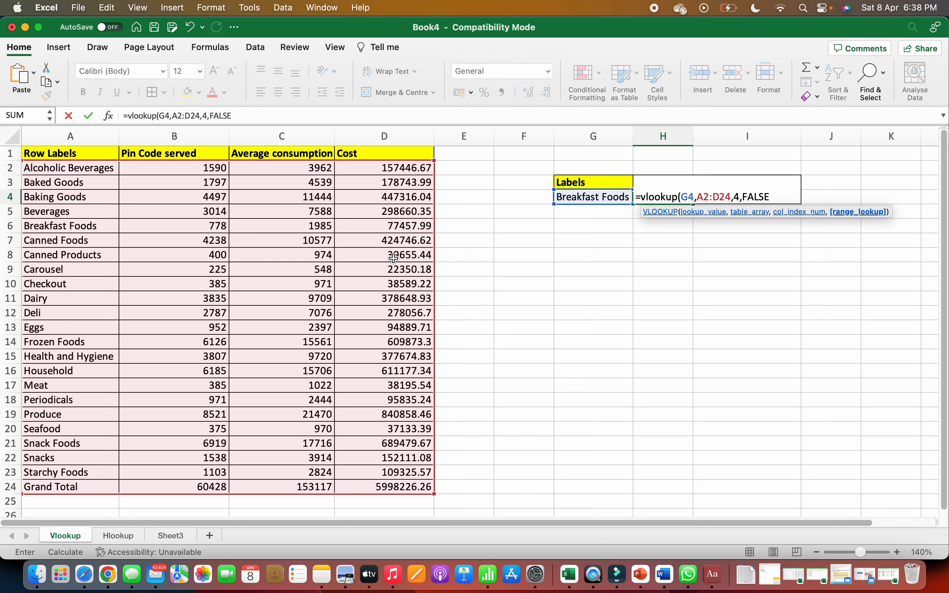
type(")")
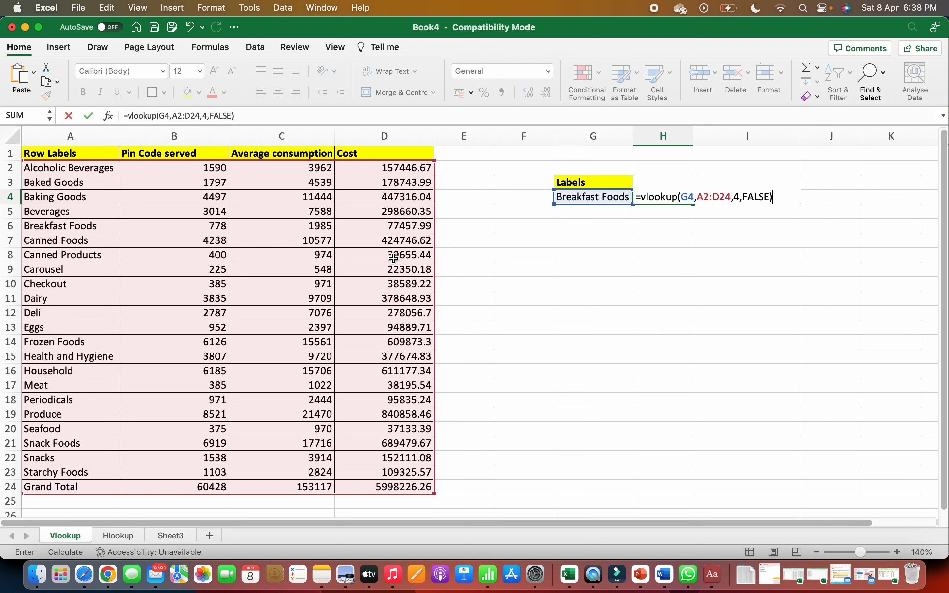
key("Return")
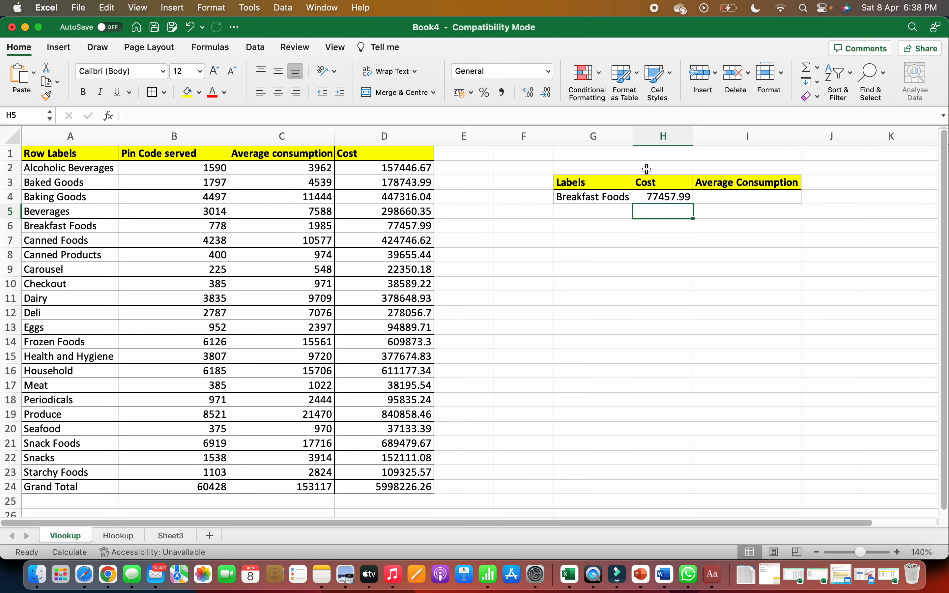
Step: Start a VLOOKUP formula in the Average Consumption cell I4 with G4 as the lookup value
left_click(736, 196)
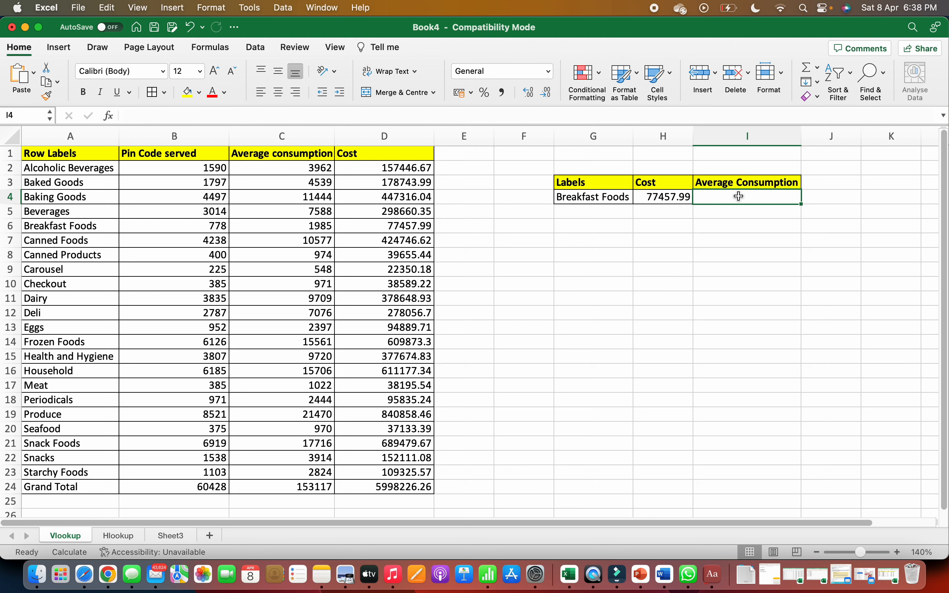
type("=vl")
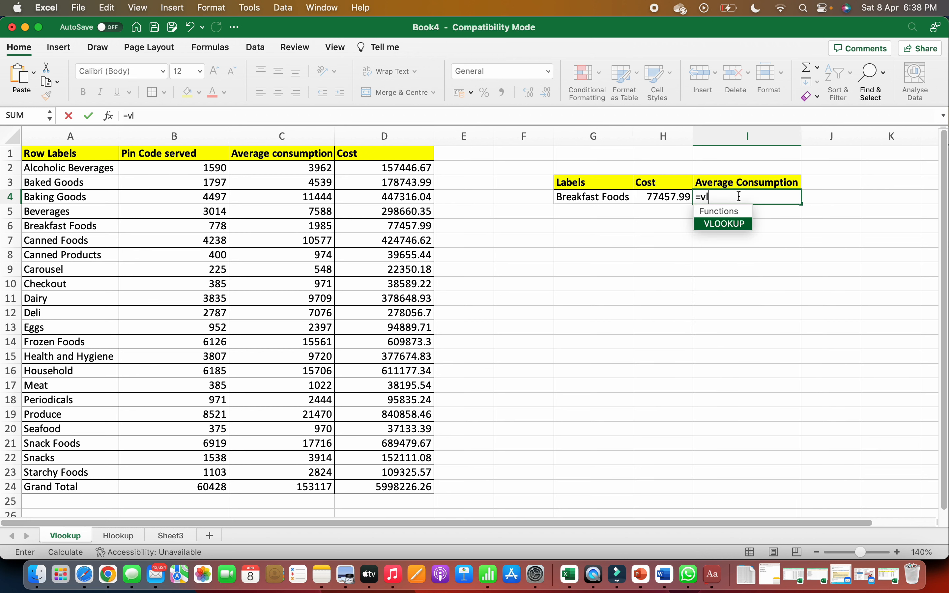
type("ookup(G4,")
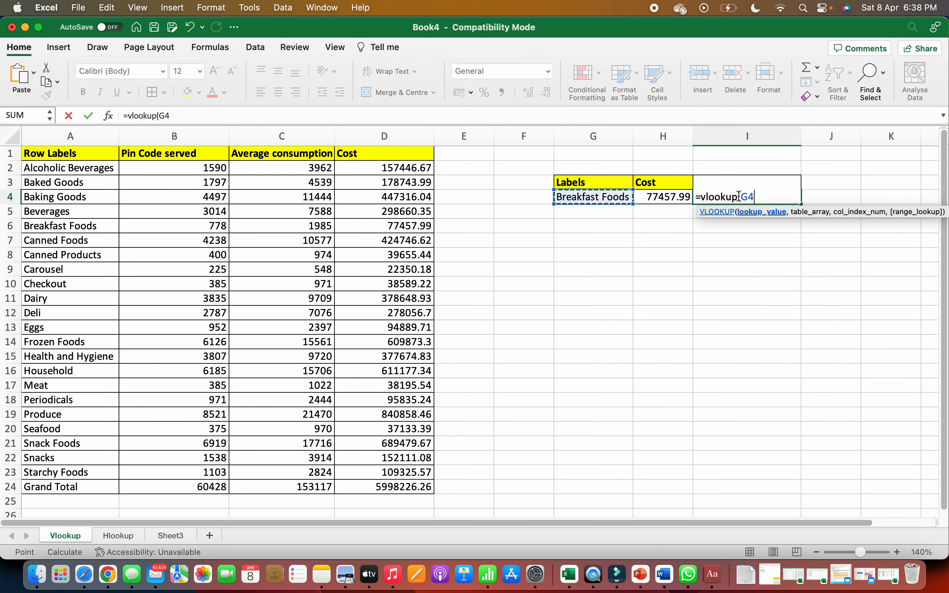
Step: Set the Average Consumption formula's table array to A2:D24
key("Left")
key("Left")
key("Left")
key("Left")
key("Left")
key("Left")
key("Left")
key("Left")
key("Up")
key("Up")
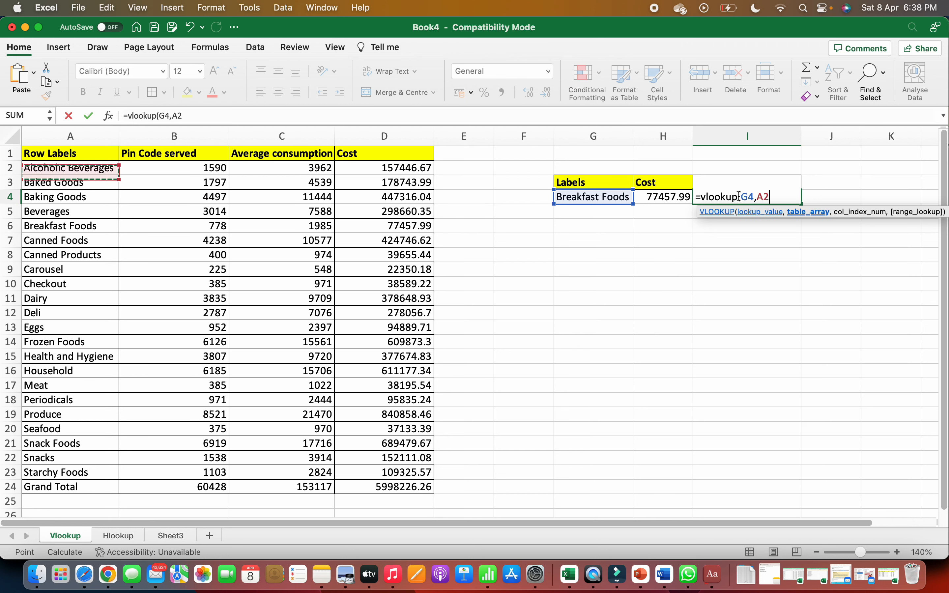
key("shift+Right")
key("shift+Right")
key("shift+Right")
key("super+shift+Down")
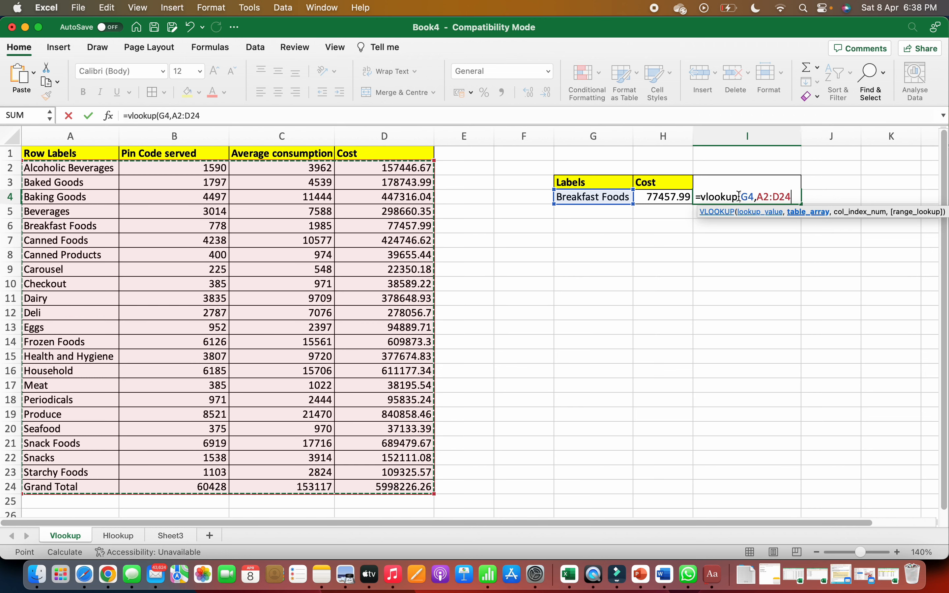
type(",")
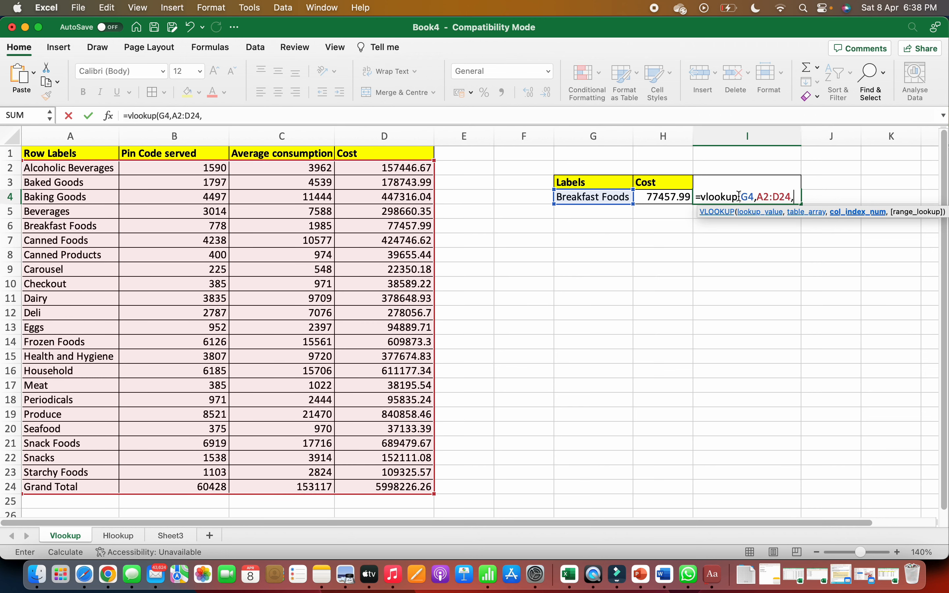
type("3,")
Step: Complete the Average Consumption formula with column index 3 and the exact-match option FALSE
key("Down")
key("Tab")
type(")")
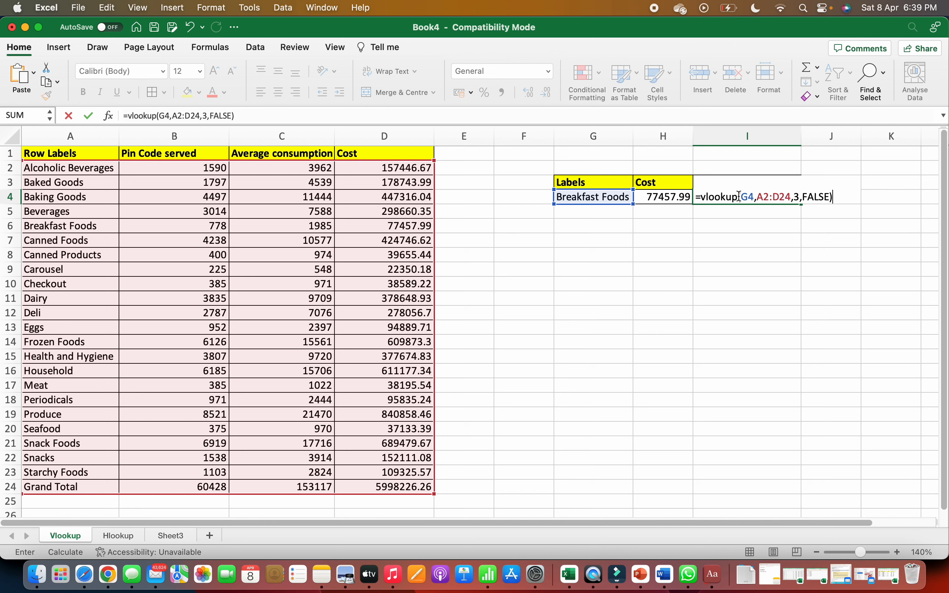
key("Return")
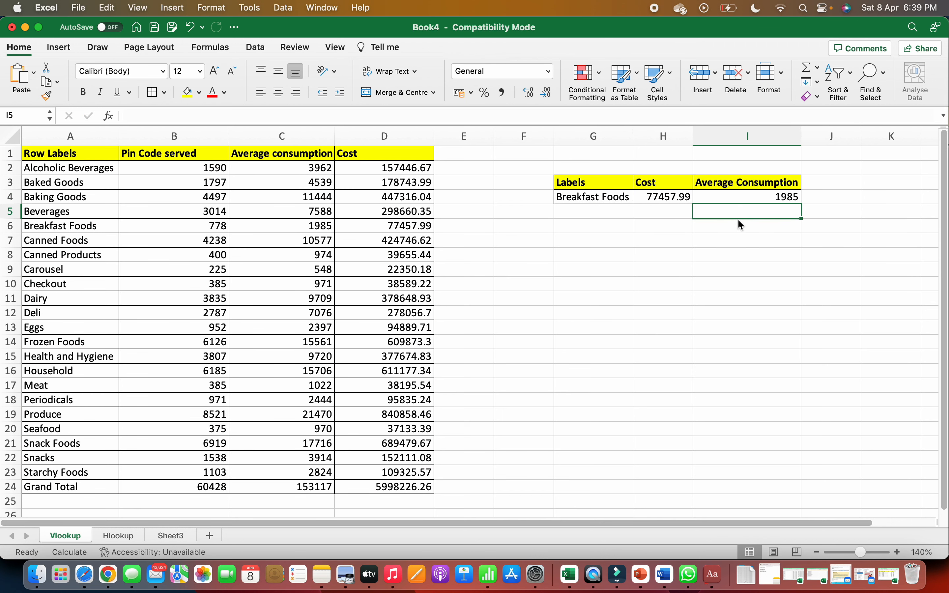
Step: Change the lookup label in G4 to Baked Goods to test both formulas
left_click_drag(629, 213, 629, 202)
key("BackSpace")
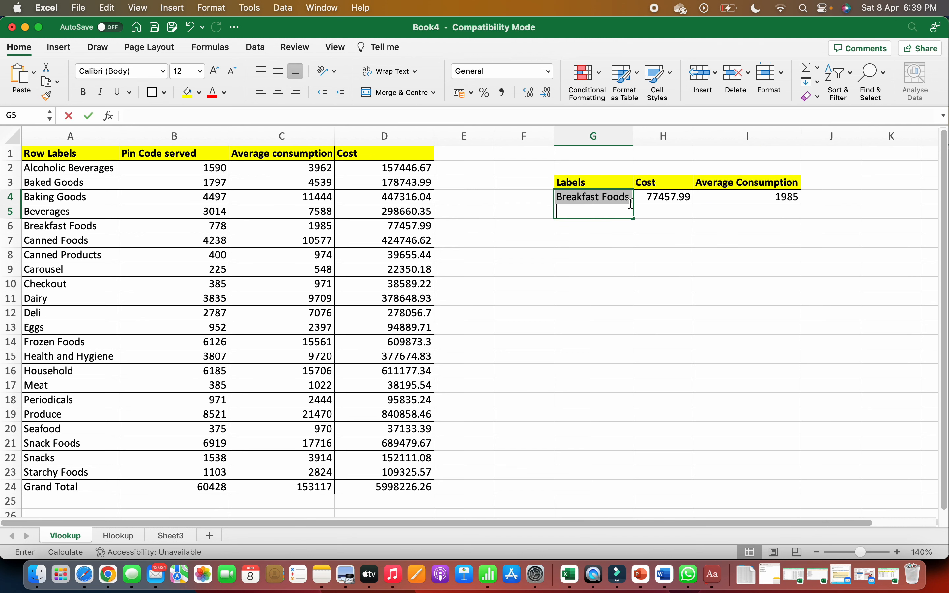
left_click(626, 197)
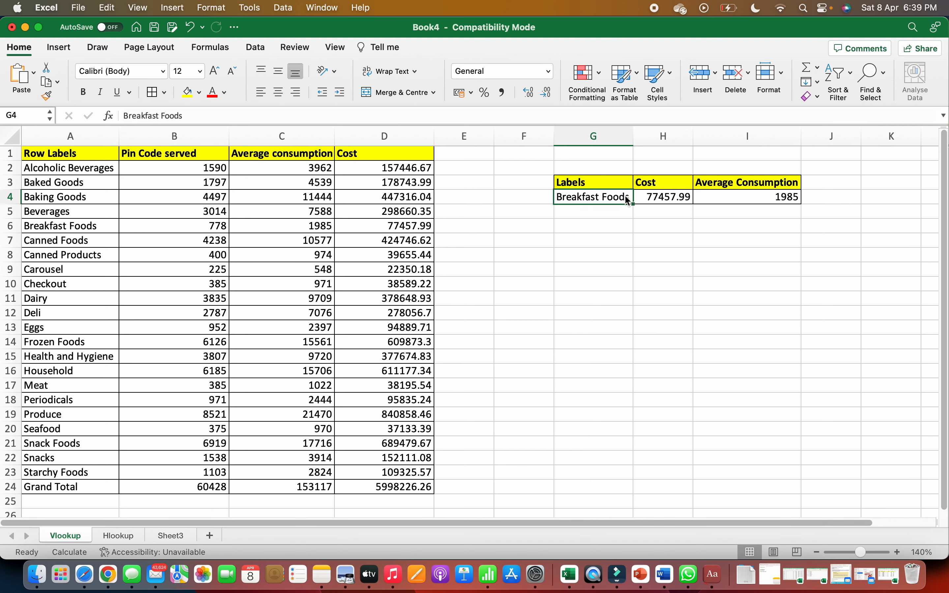
type("Baked ")
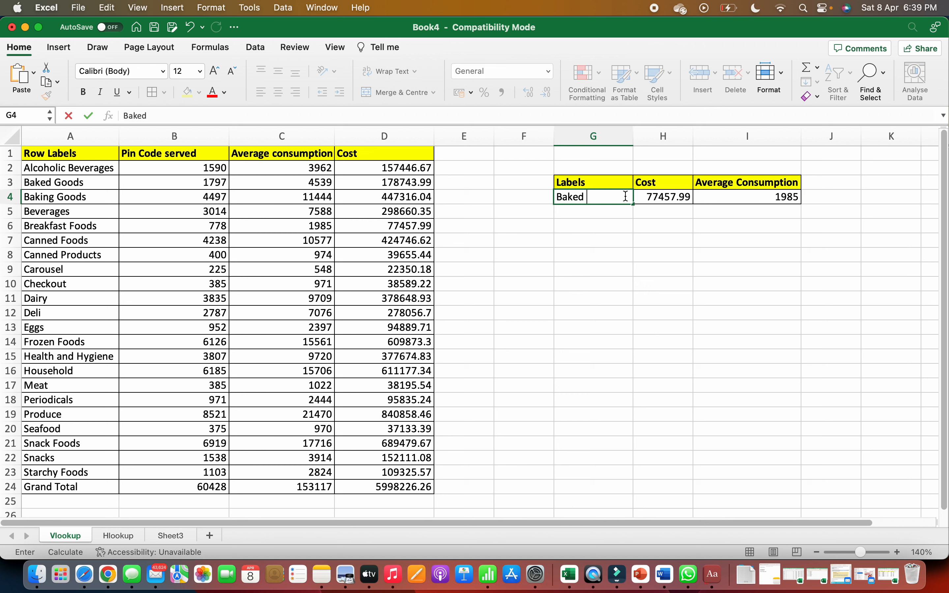
type("Goods")
key("Return")
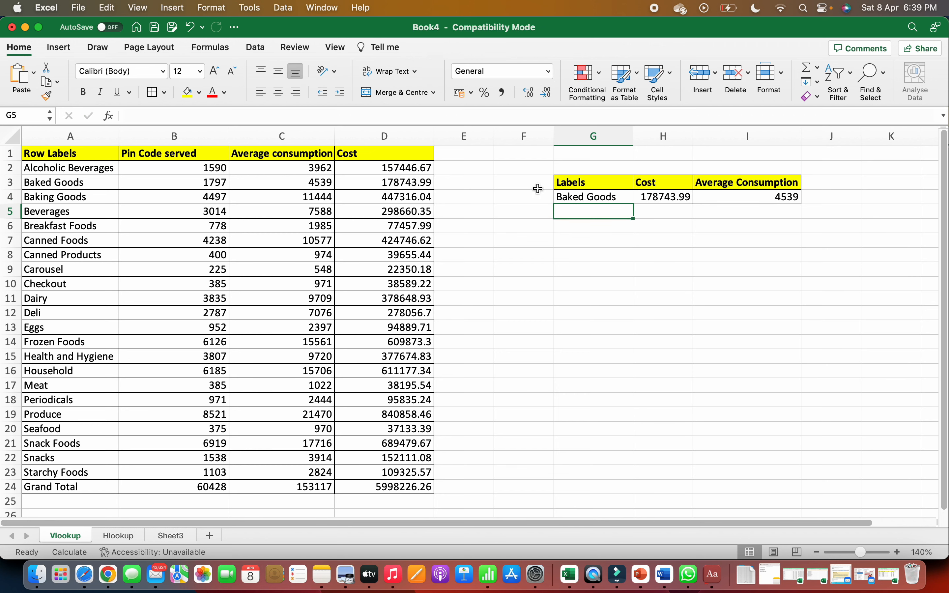
Step: Compare the Baked Goods row's average consumption and cost in the data table with the lookup results
left_click_drag(549, 185, 485, 190)
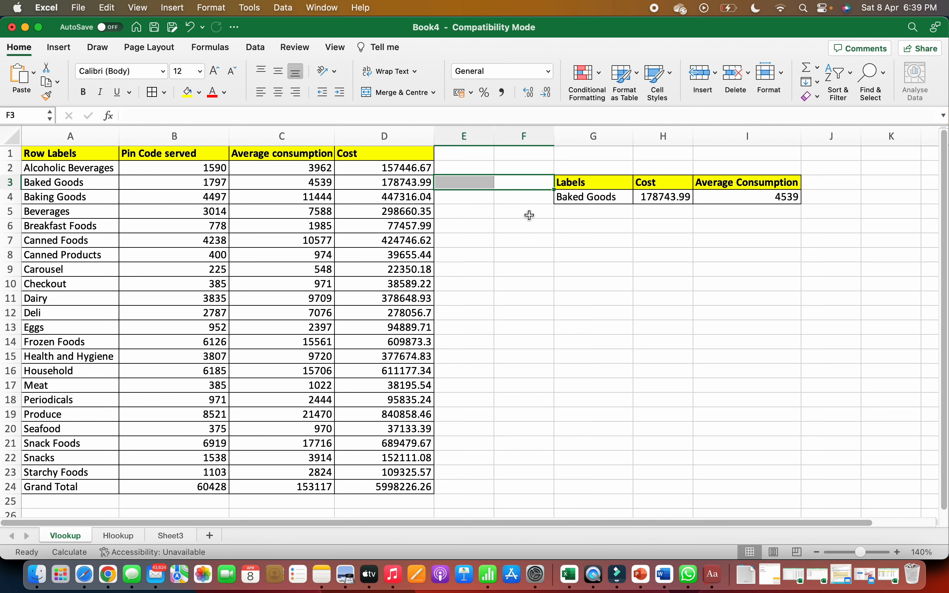
left_click(418, 203)
key("Left")
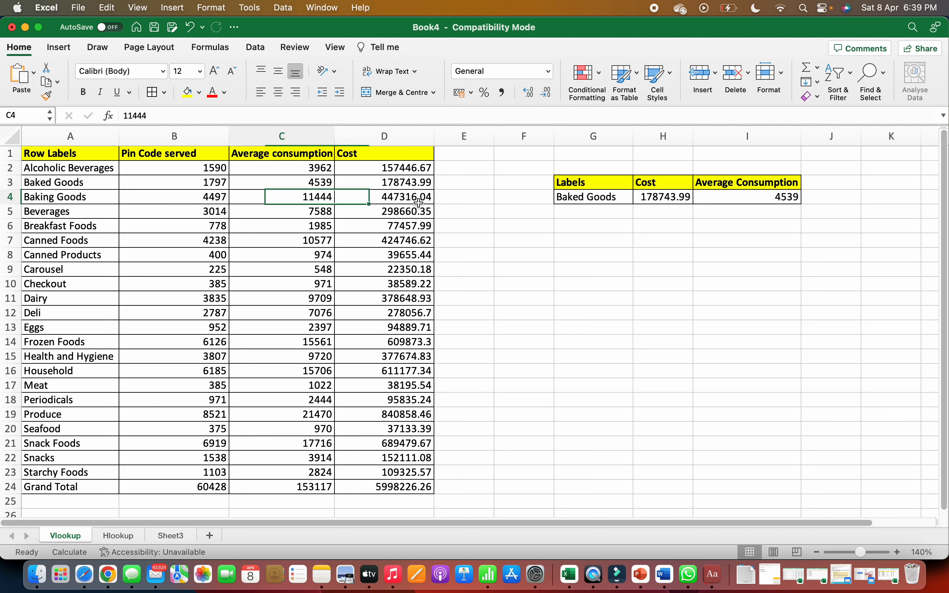
key("Up")
key("Right")
key("Right")
key("Right")
key("Right")
key("Right")
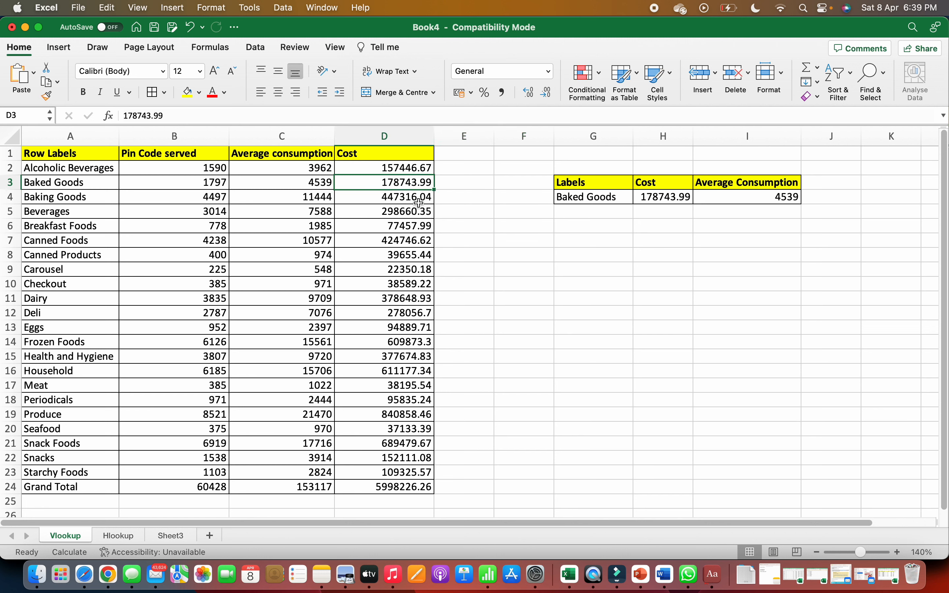
key("Down")
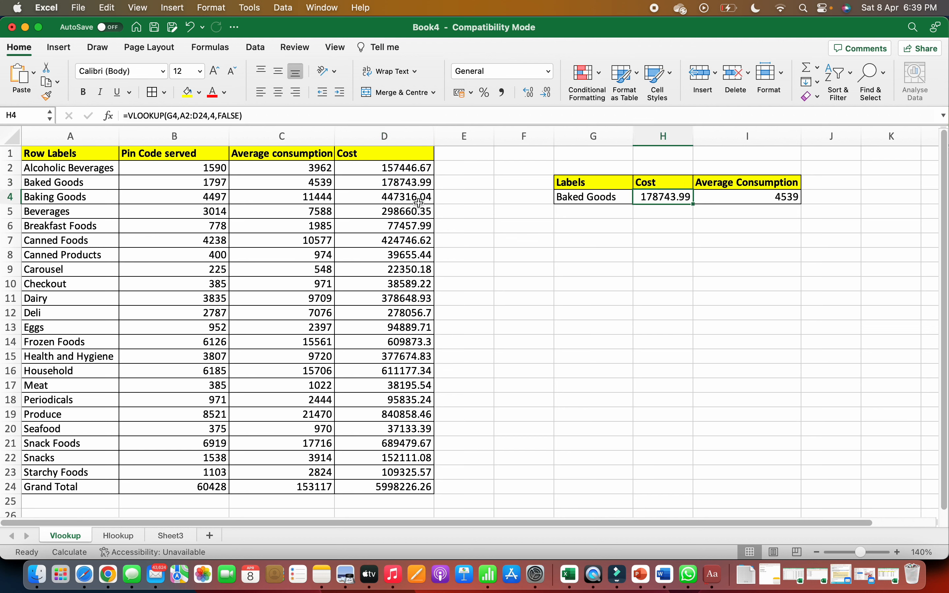
Step: Change the lookup label in G4 to Meat
key("Left")
type("Meat")
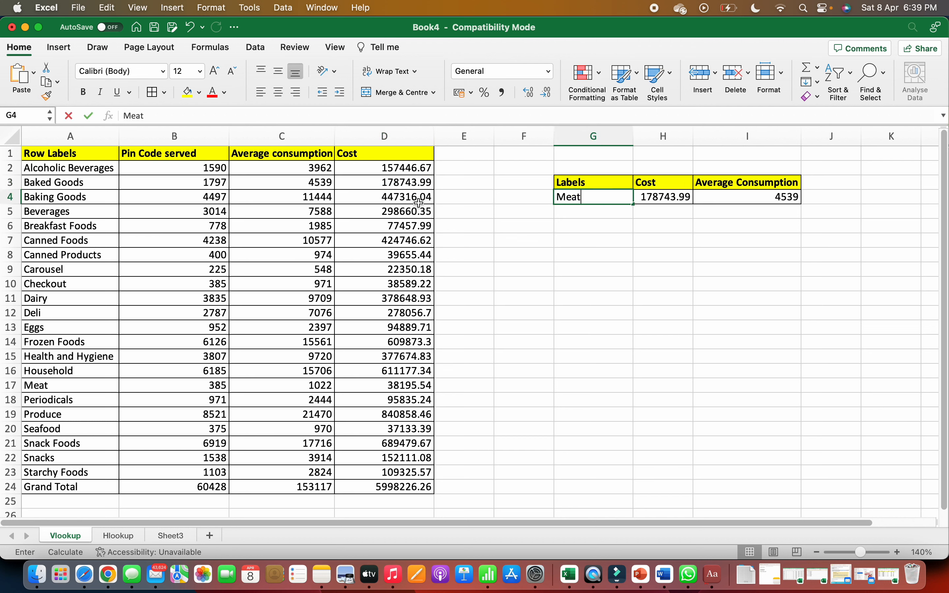
key("Return")
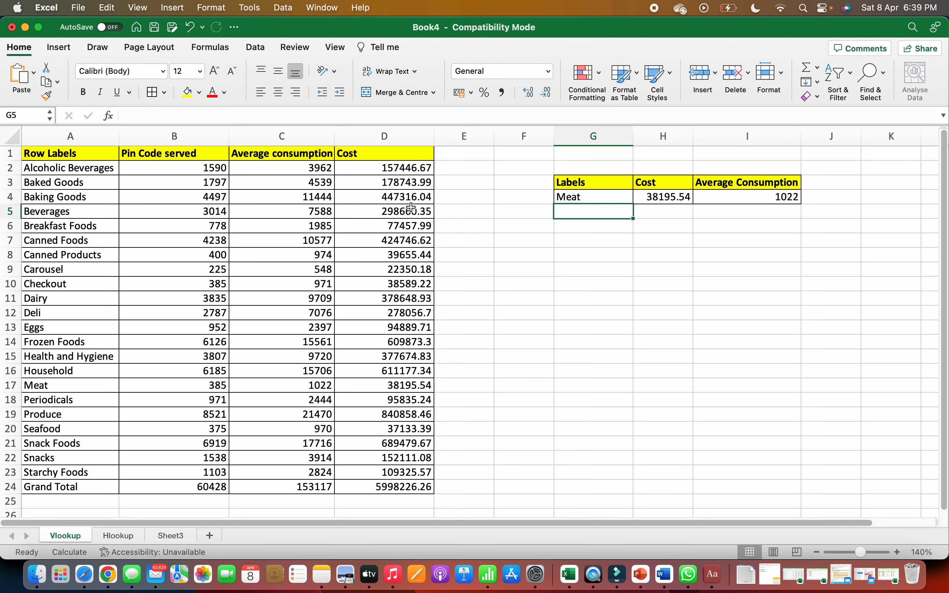
left_click(351, 394)
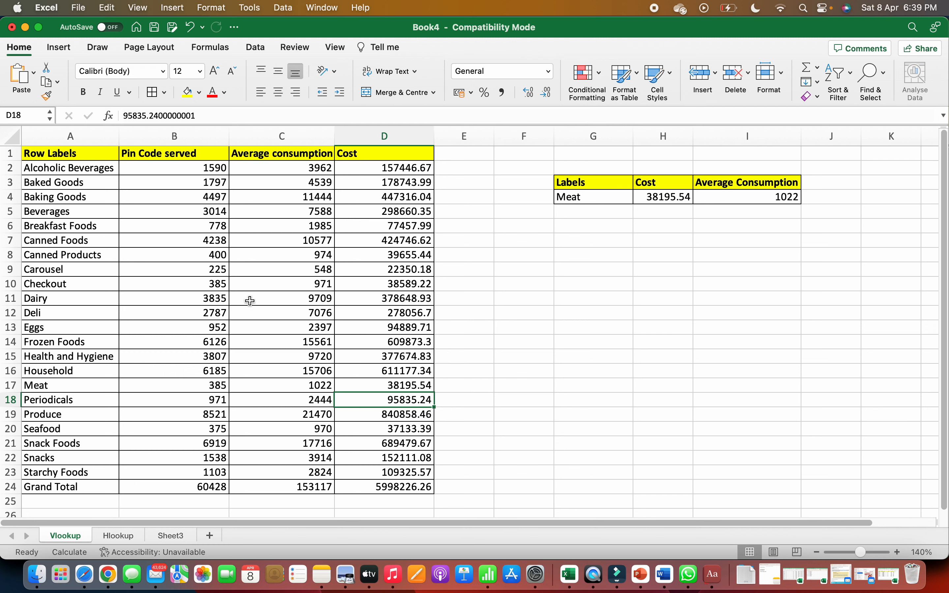
Step: Copy the Beverages record in A5:D5 and paste it over the Canned Foods record in row 7
left_click(74, 211)
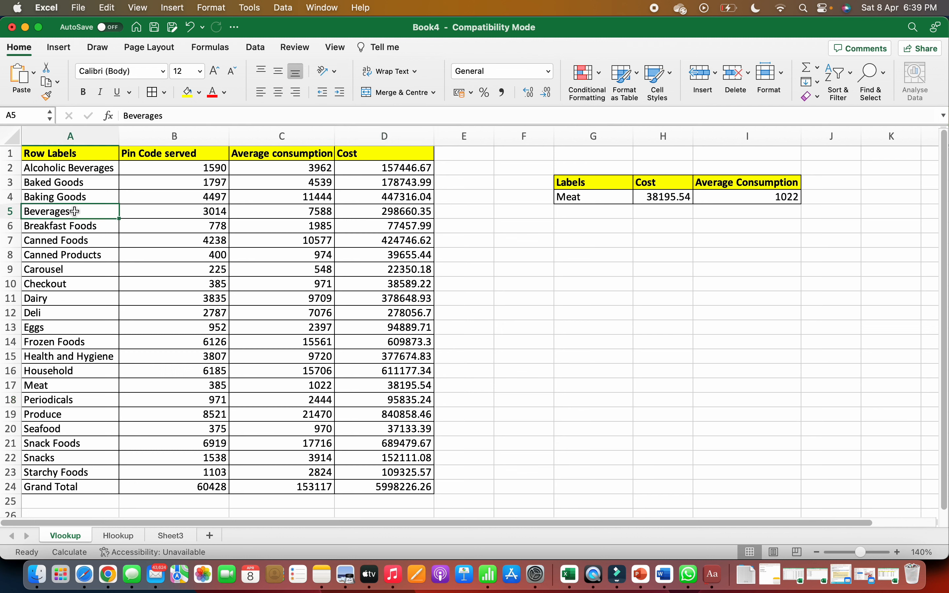
key("shift+Right")
key("shift+Right")
key("shift+Right")
key("cmd+c")
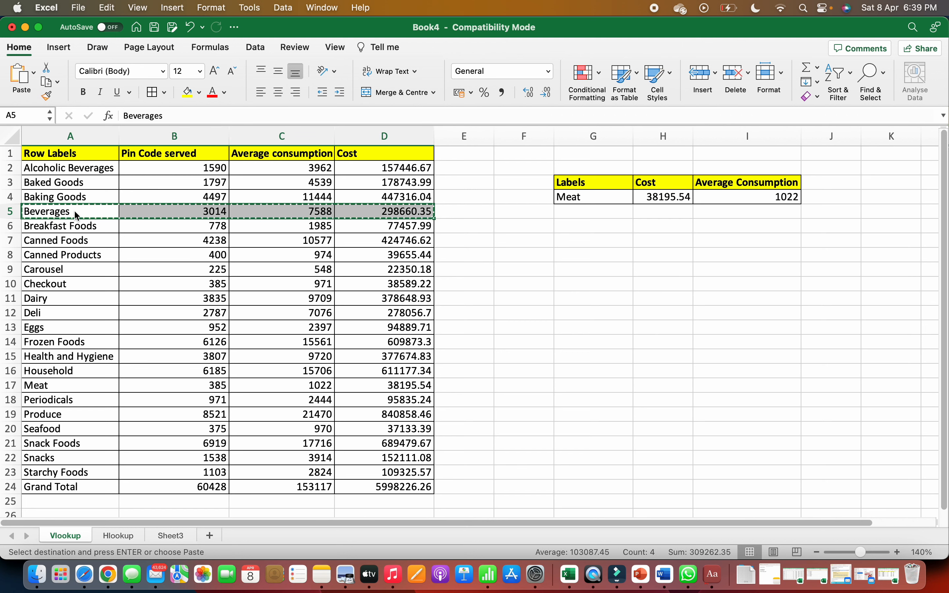
key("Down")
key("Down")
key("Down")
key("Down")
key("Up")
key("Up")
key("Up")
key("Down")
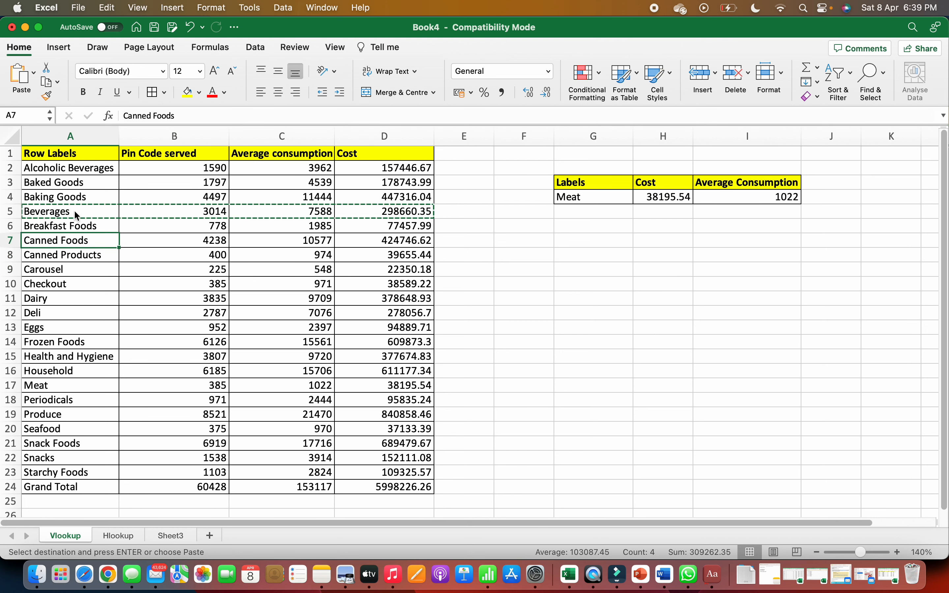
key("super+v")
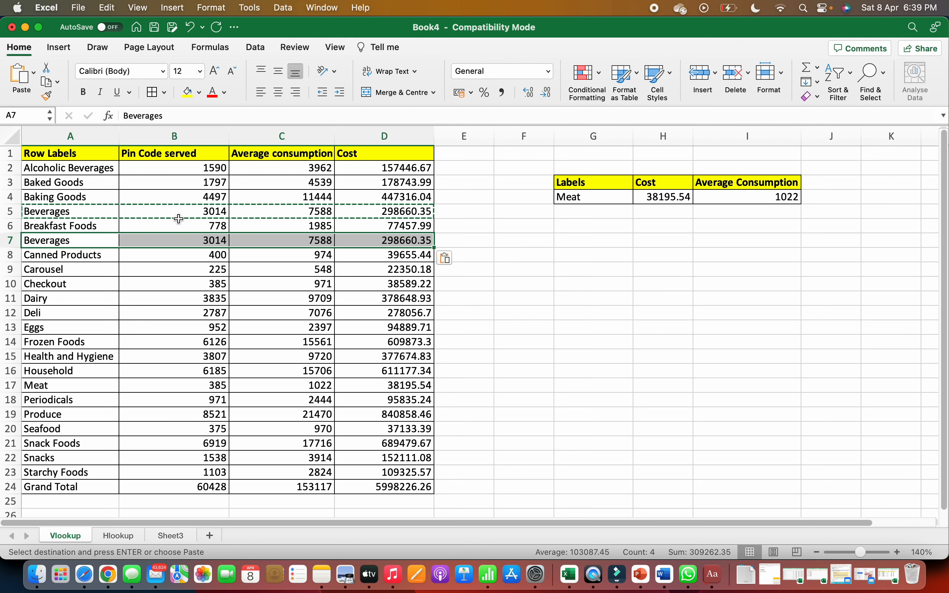
Step: Set the row 7 Beverages record's average consumption to 9000 and its cost to 2121212
key("Right")
key("Right")
key("Right")
key("Left")
type("9000")
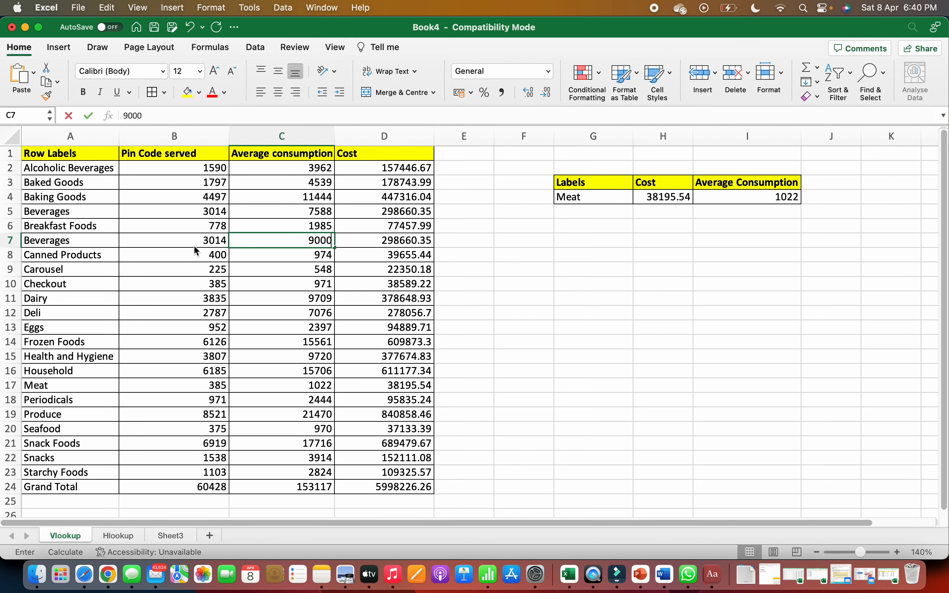
key("Right")
type("2121212")
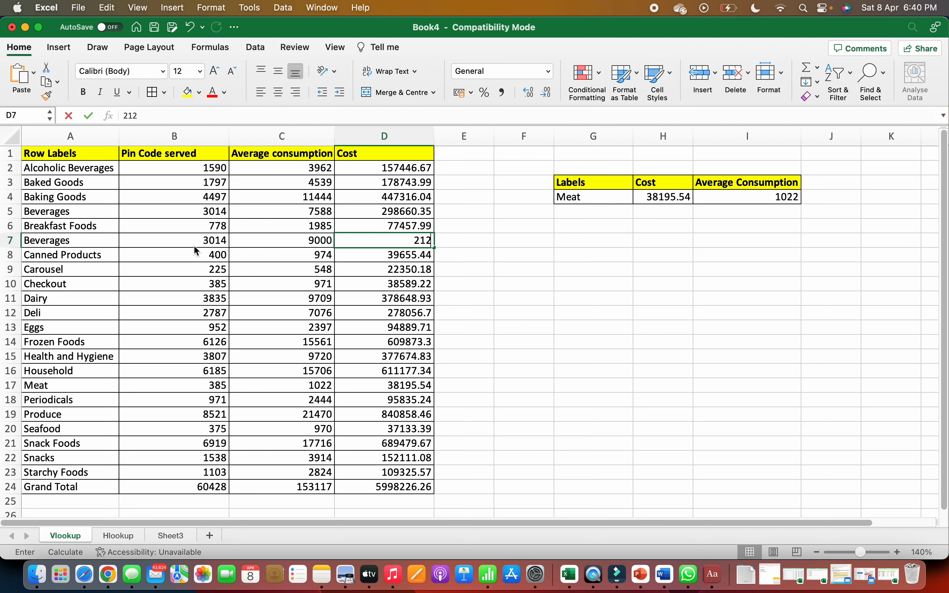
key("Return")
Step: Change the lookup label in G4 to Beverages to test the formulas against the duplicate label
key("Up")
key("Right")
key("Right")
key("Right")
key("Up")
key("Up")
key("Right")
key("Up")
type("Beverages")
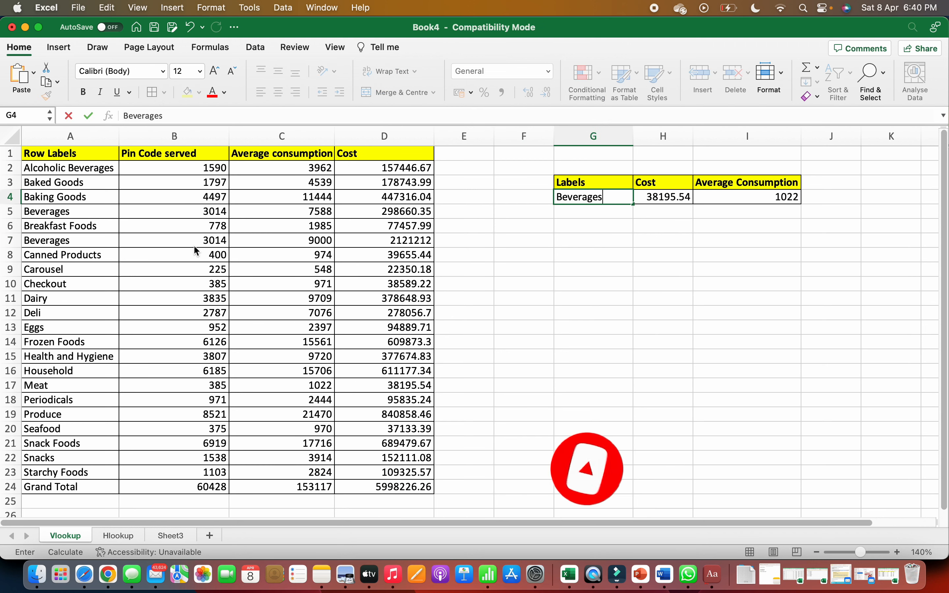
key("Return")
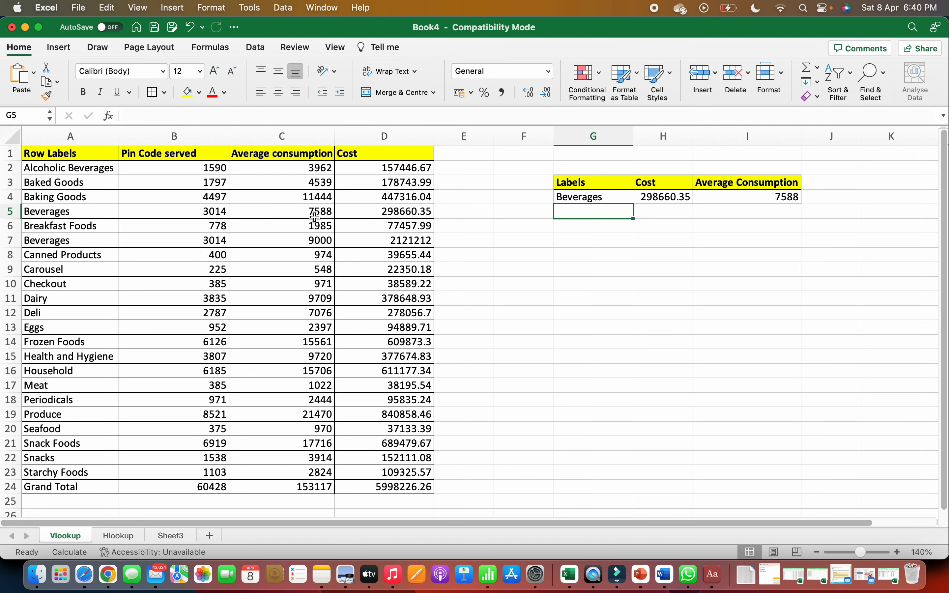
Step: Highlight the duplicate Beverages record in A7:D7 with a yellow fill
left_click(78, 241)
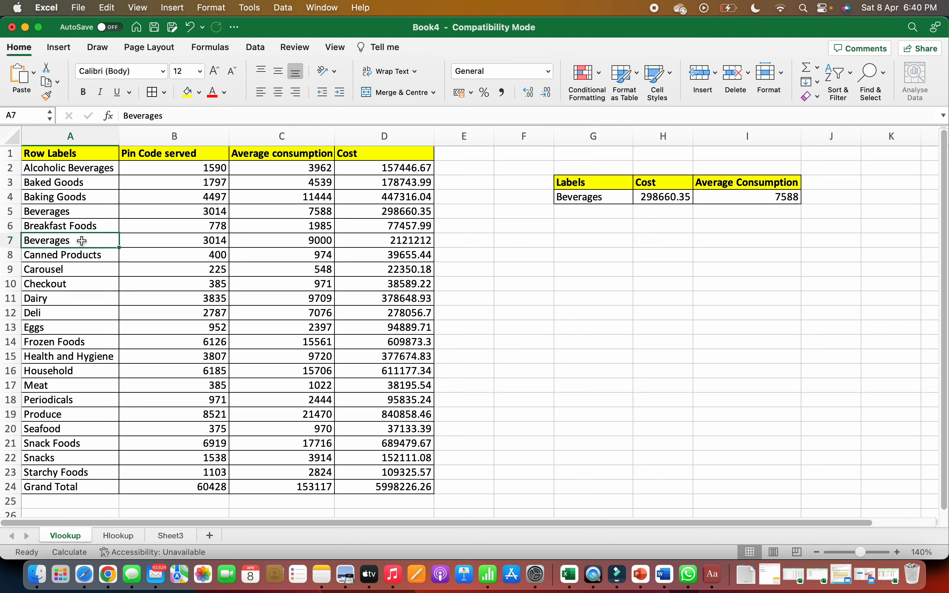
key("shift+Right")
key("shift+Right")
key("shift+Right")
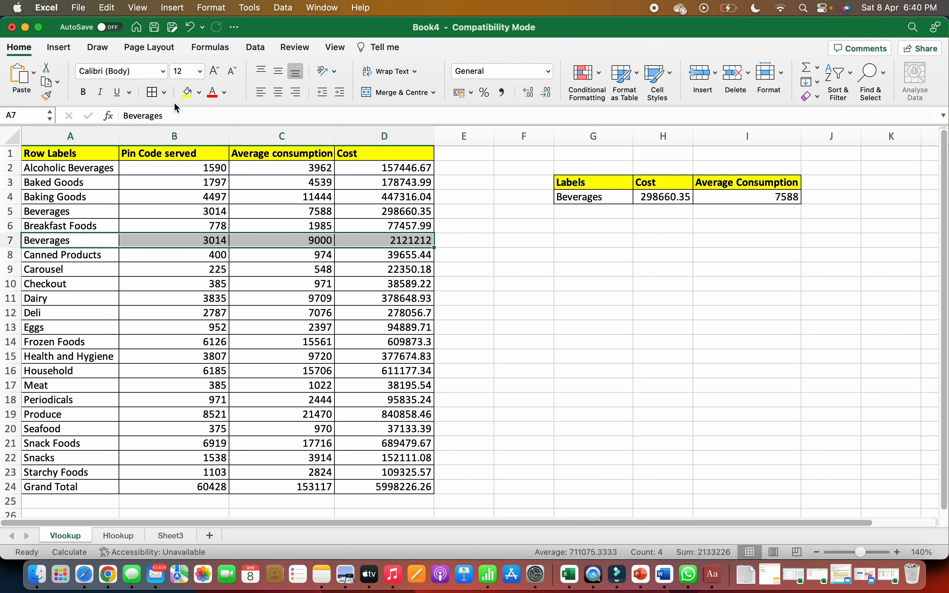
left_click(188, 93)
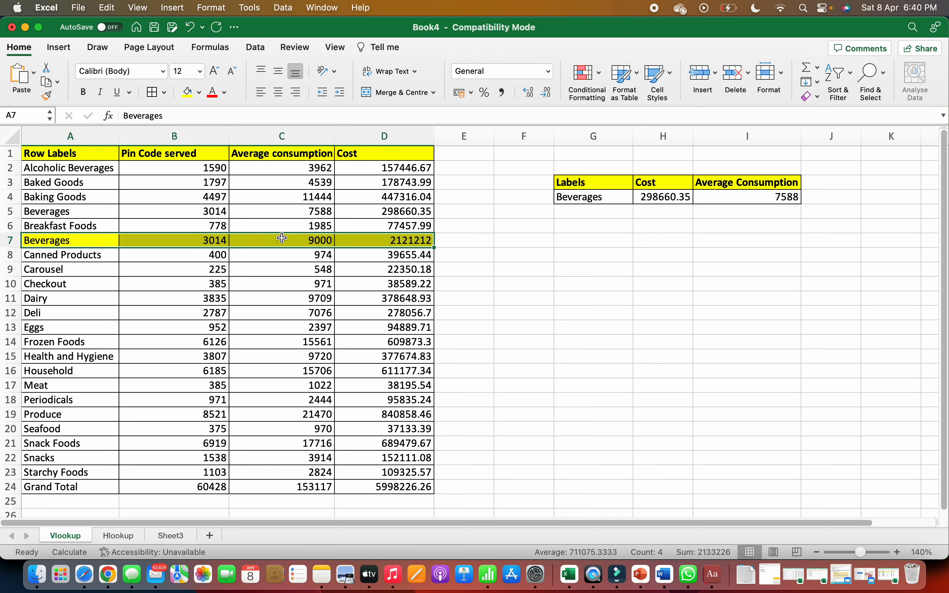
left_click(319, 255)
key("Right")
key("Right")
key("Up")
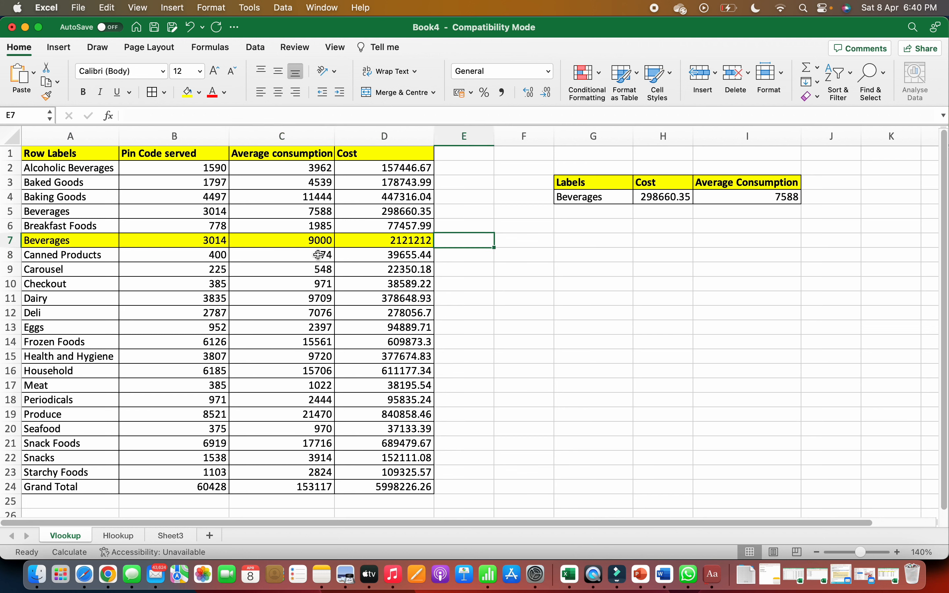